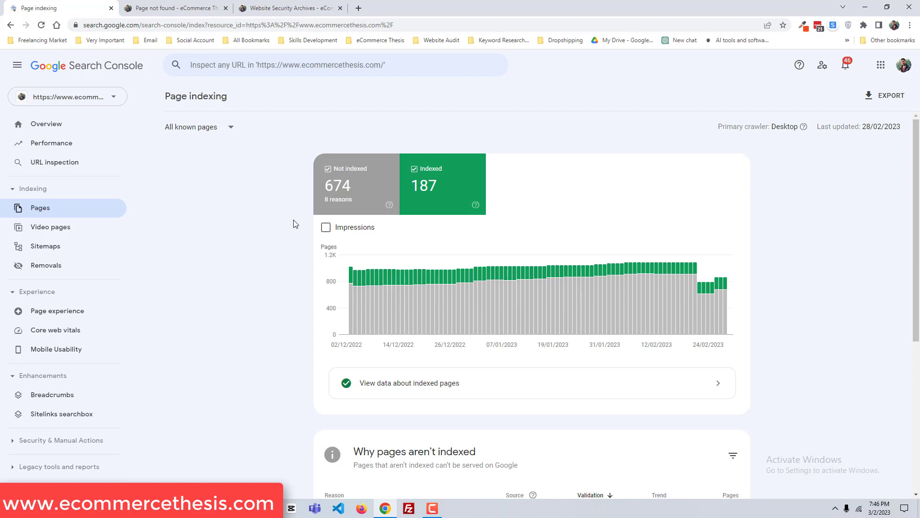
Open the Soft 404 reason to list its two example URLs: website-security category and drinks tag.
{"action": "scroll", "coordinate": [295, 224], "scroll_direction": "down", "scroll_amount": 5}
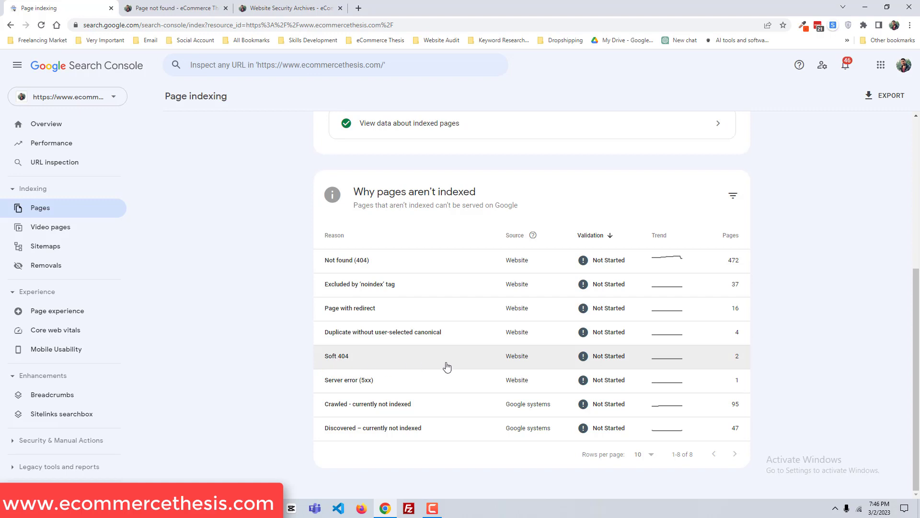
{"action": "left_click", "coordinate": [368, 357]}
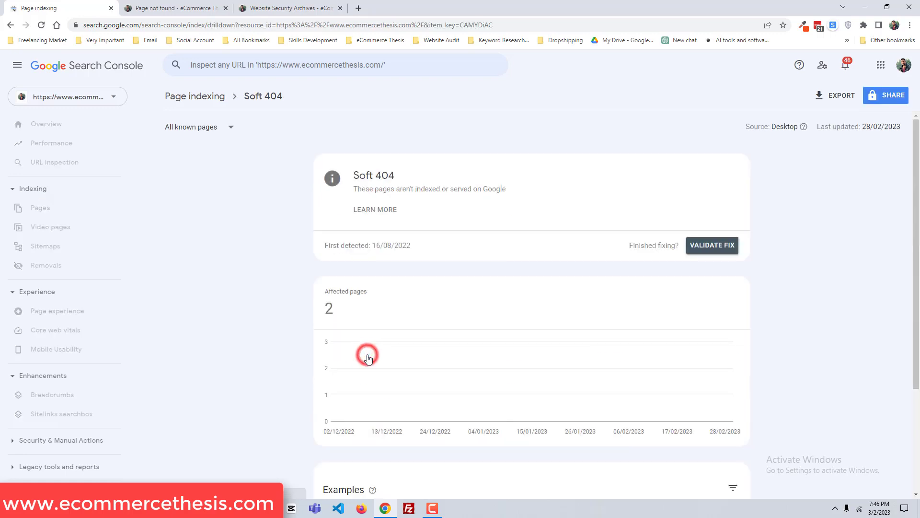
{"action": "scroll", "coordinate": [376, 269], "scroll_direction": "down", "scroll_amount": 3}
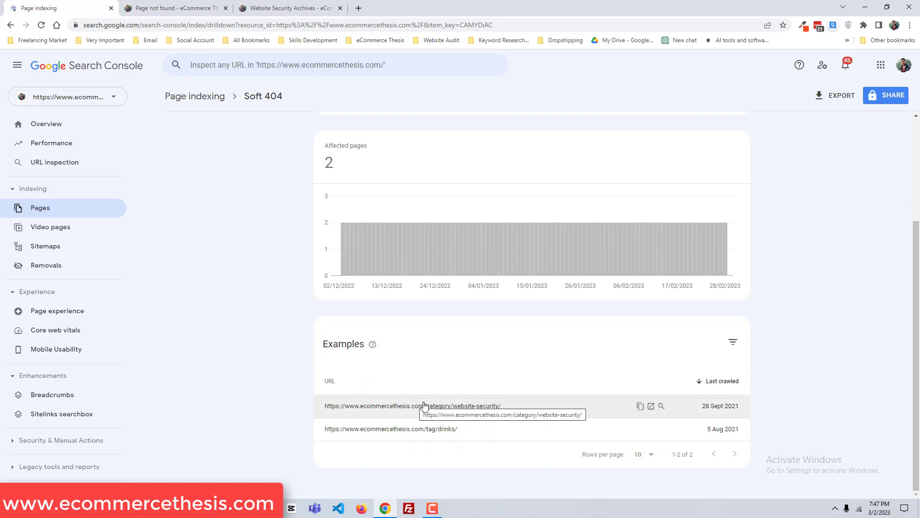
{"action": "mouse_move", "coordinate": [453, 405]}
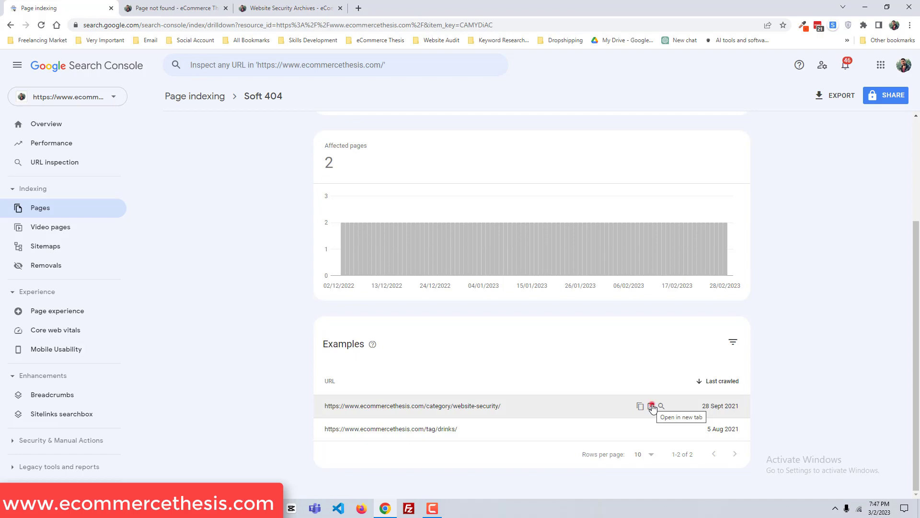
Check the drinks tag and website-security category pages live in new tabs, then return to Search Console.
{"action": "left_click", "coordinate": [652, 407]}
{"action": "left_click", "coordinate": [344, 8]}
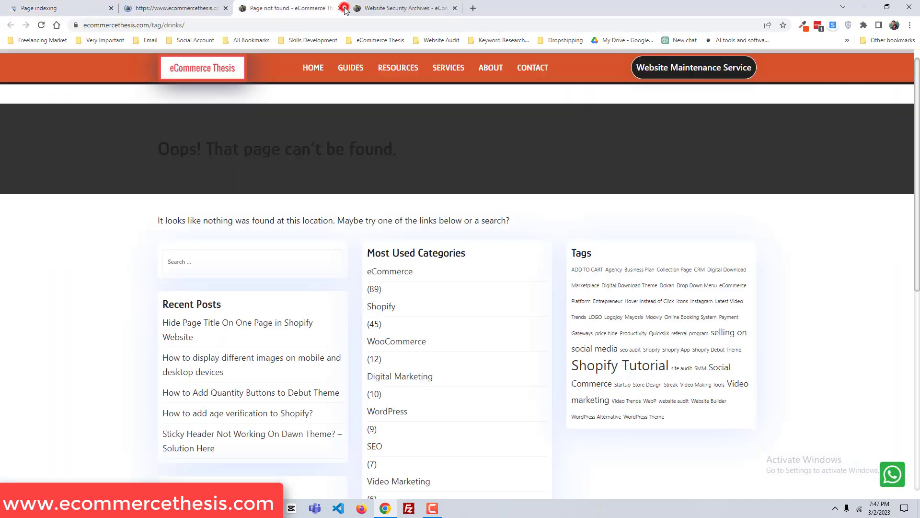
{"action": "left_click", "coordinate": [648, 425]}
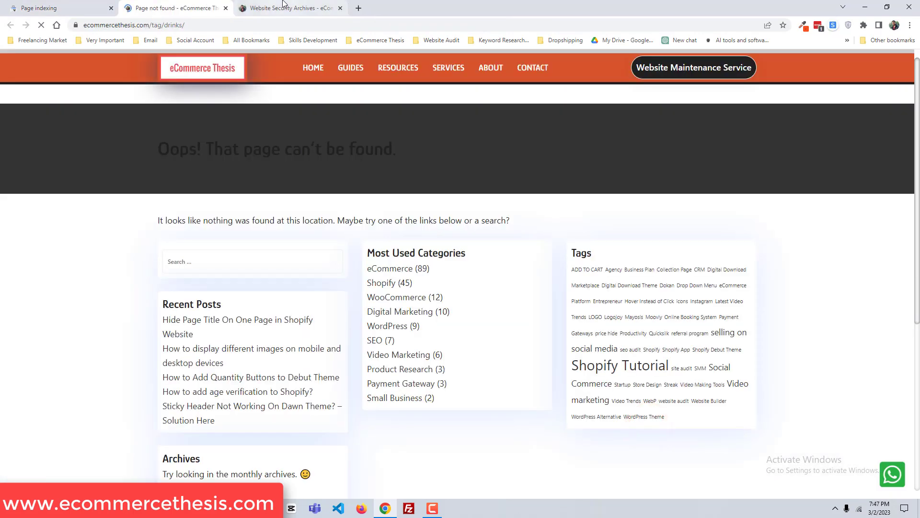
{"action": "left_click", "coordinate": [282, 6]}
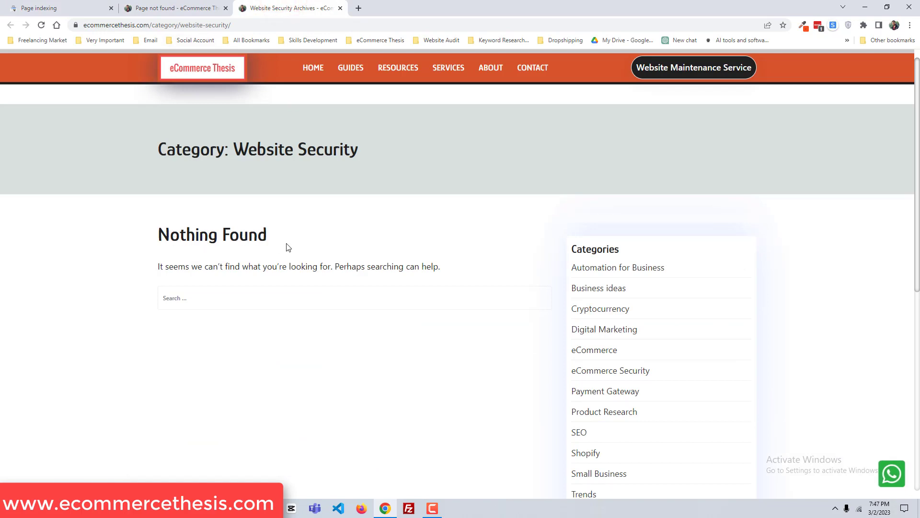
{"action": "left_click", "coordinate": [198, 6]}
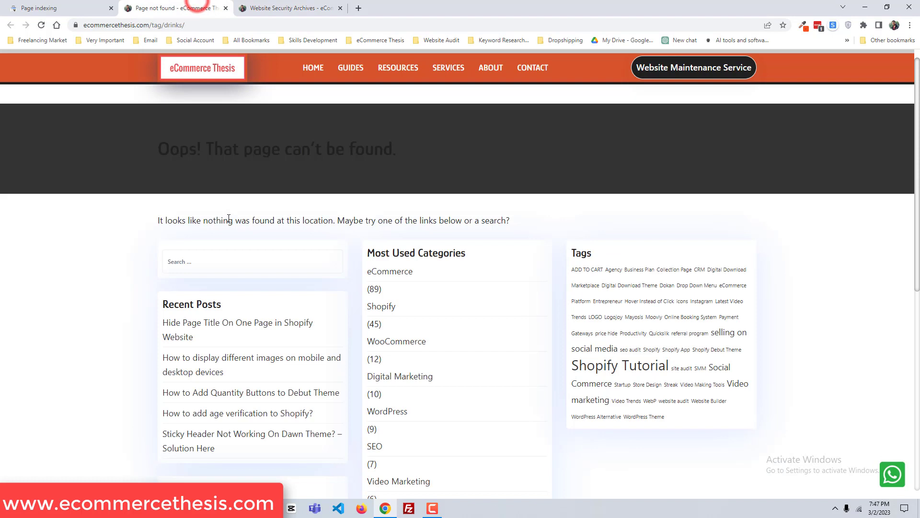
{"action": "left_click", "coordinate": [51, 7]}
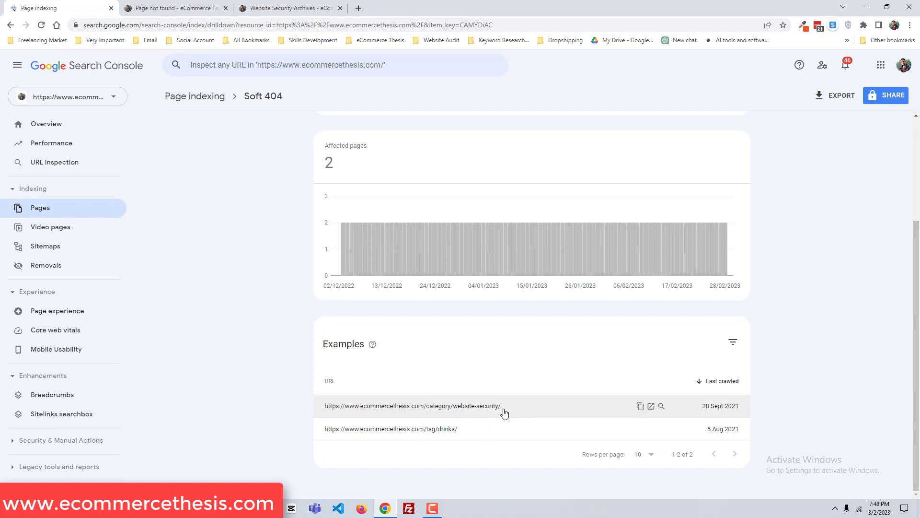
Inspect the website-security category URL, confirming it is not on Google, then go back to Pages.
{"action": "left_click", "coordinate": [503, 411]}
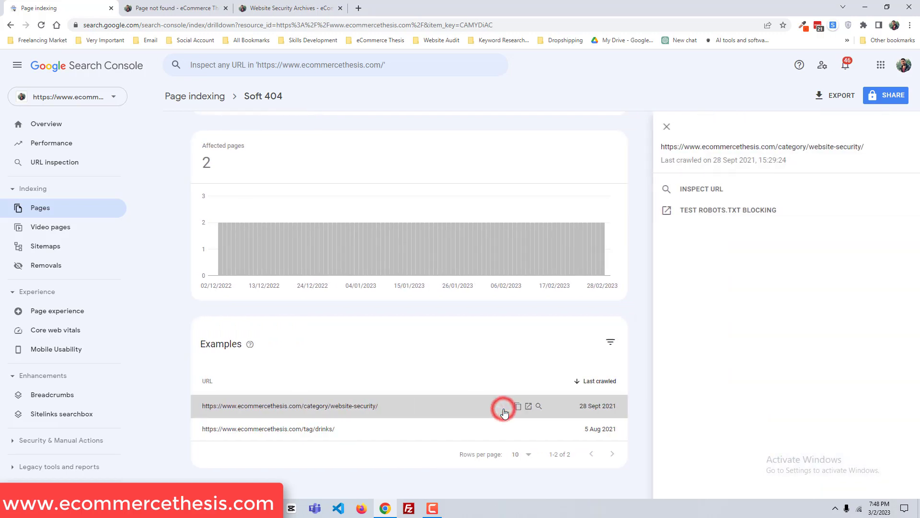
{"action": "left_click", "coordinate": [700, 191]}
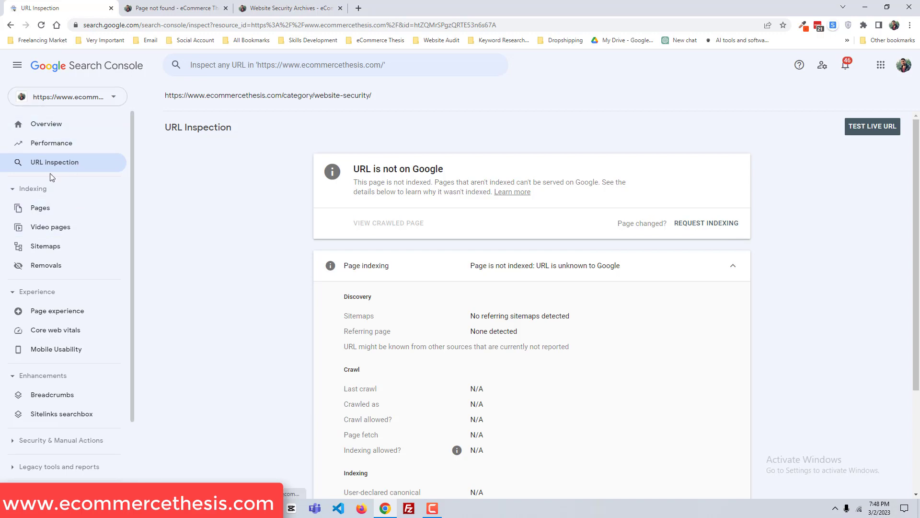
{"action": "left_click", "coordinate": [58, 209]}
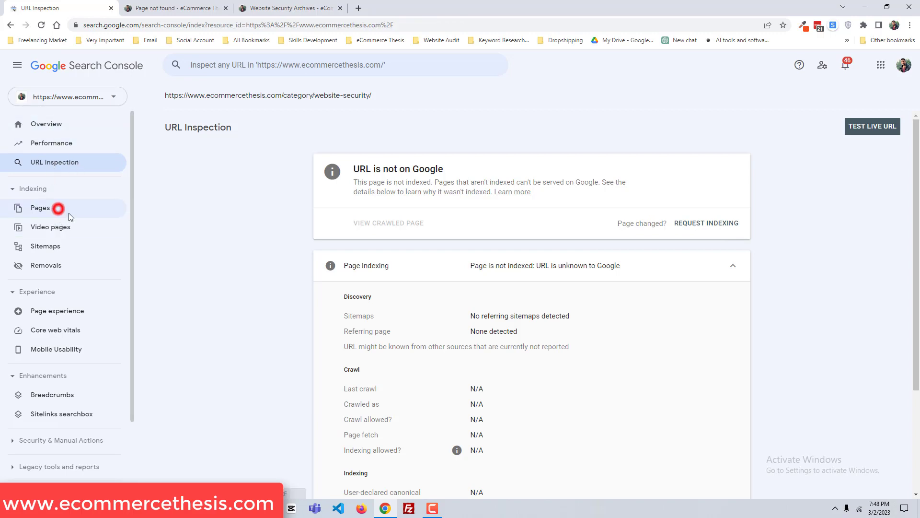
Reopen the Soft 404 details and copy the website-security category URL.
{"action": "scroll", "coordinate": [614, 413], "scroll_direction": "down", "scroll_amount": 3}
{"action": "scroll", "coordinate": [623, 416], "scroll_direction": "down", "scroll_amount": 2}
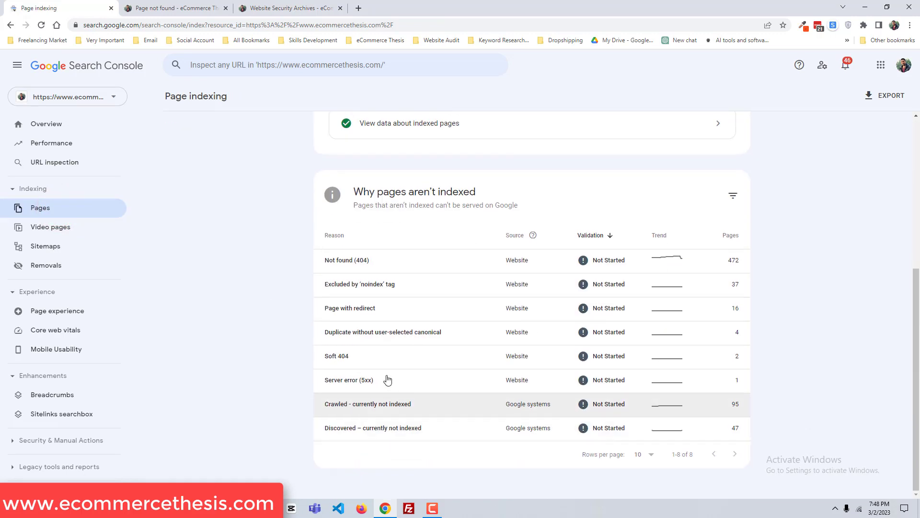
{"action": "left_click", "coordinate": [383, 362]}
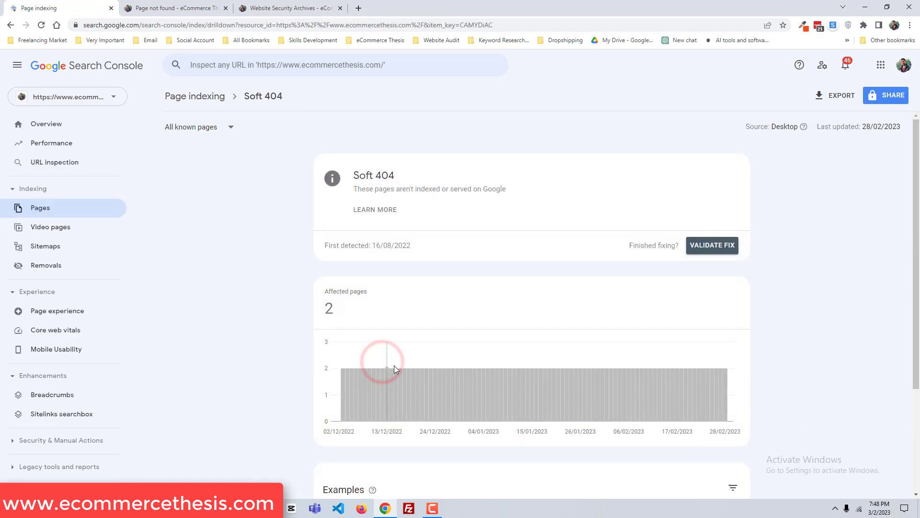
{"action": "scroll", "coordinate": [455, 379], "scroll_direction": "down", "scroll_amount": 3}
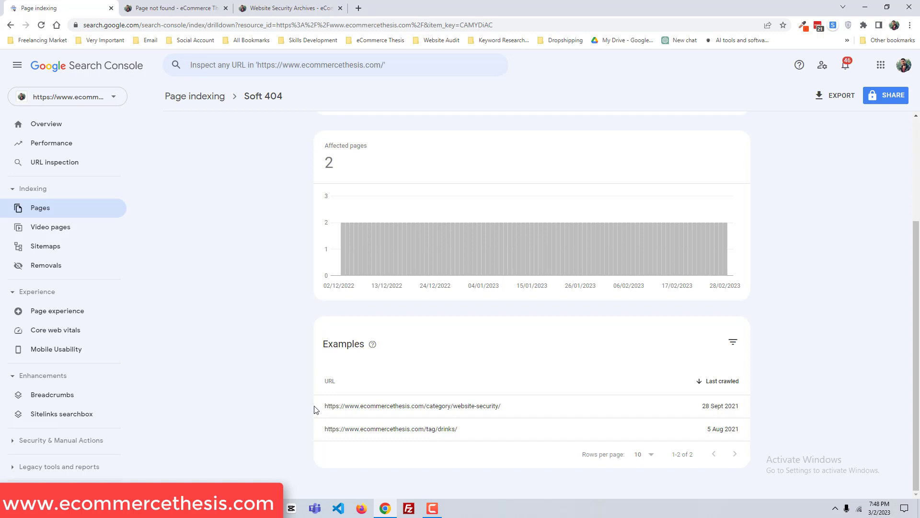
{"action": "left_click", "coordinate": [640, 407]}
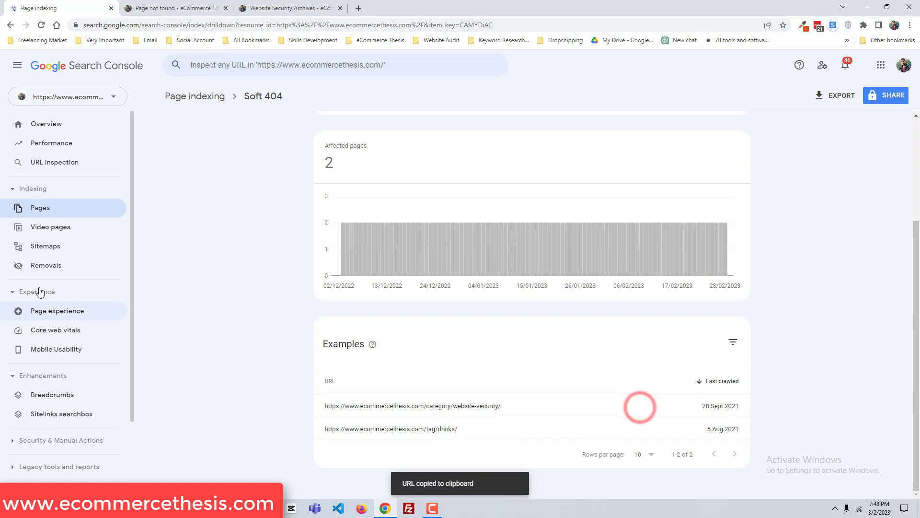
Submit a temporary removal request for the website-security category URL, then return to Pages.
{"action": "left_click", "coordinate": [74, 270]}
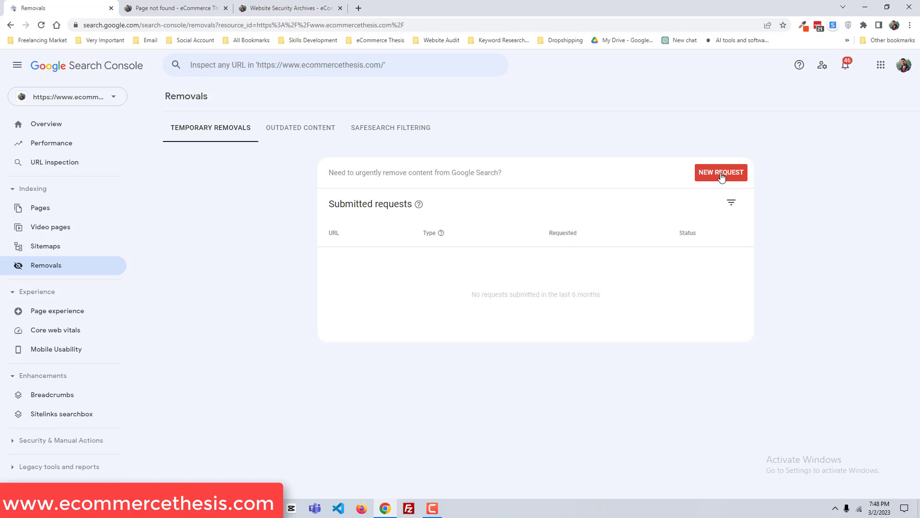
{"action": "left_click", "coordinate": [740, 174]}
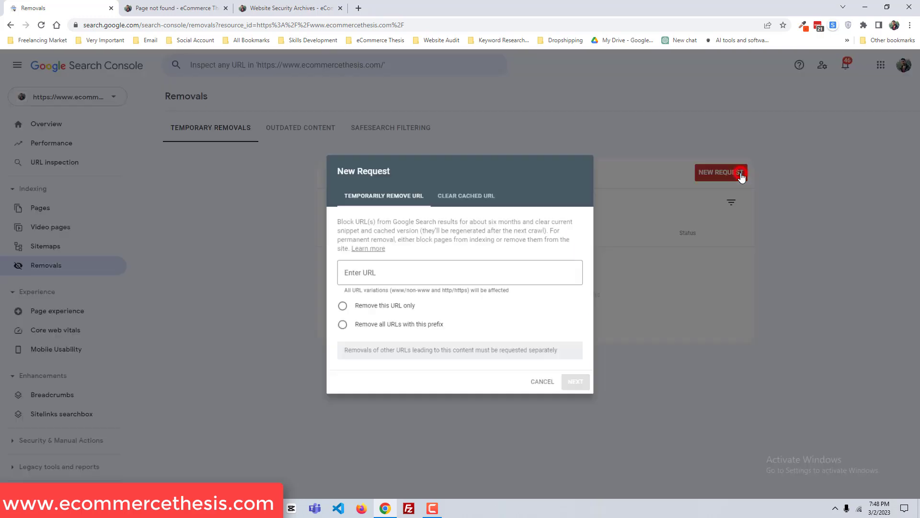
{"action": "left_click", "coordinate": [396, 273]}
{"action": "type", "text": "https://www.ecommercethesis.com/category/website-security/"}
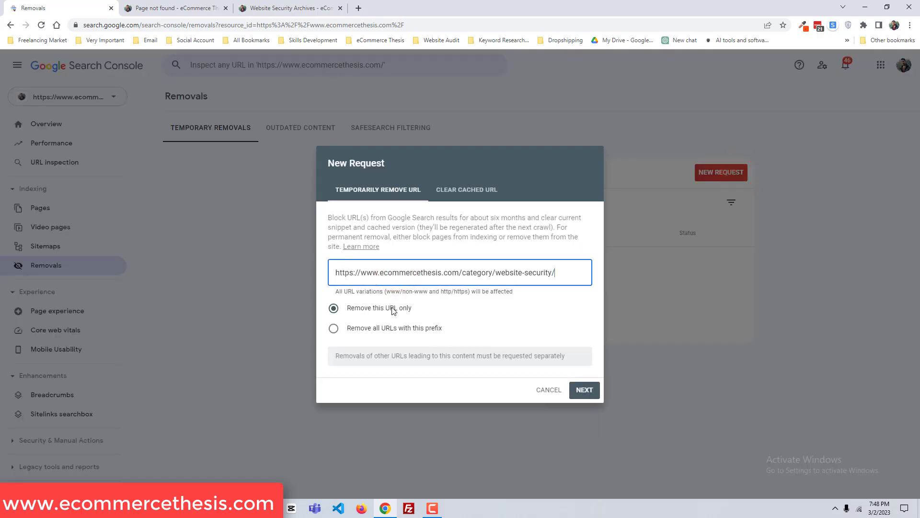
{"action": "left_click", "coordinate": [585, 390]}
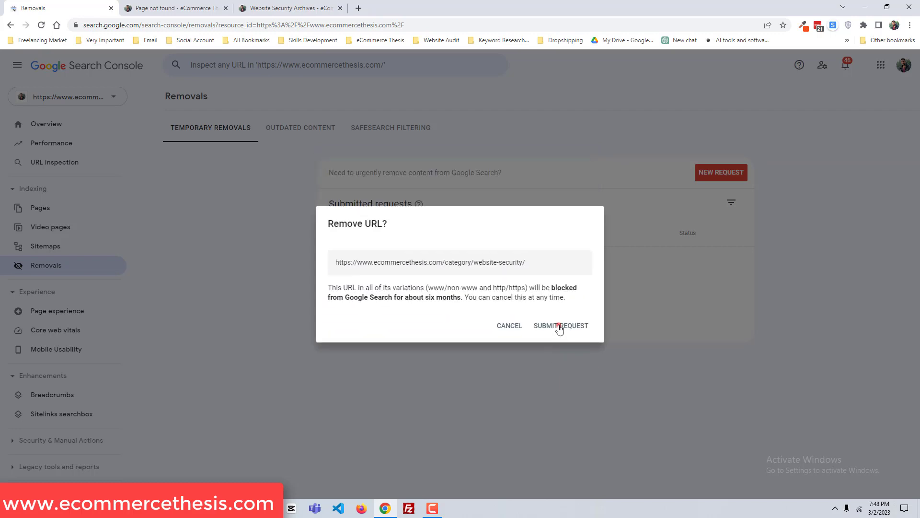
{"action": "left_click", "coordinate": [559, 327]}
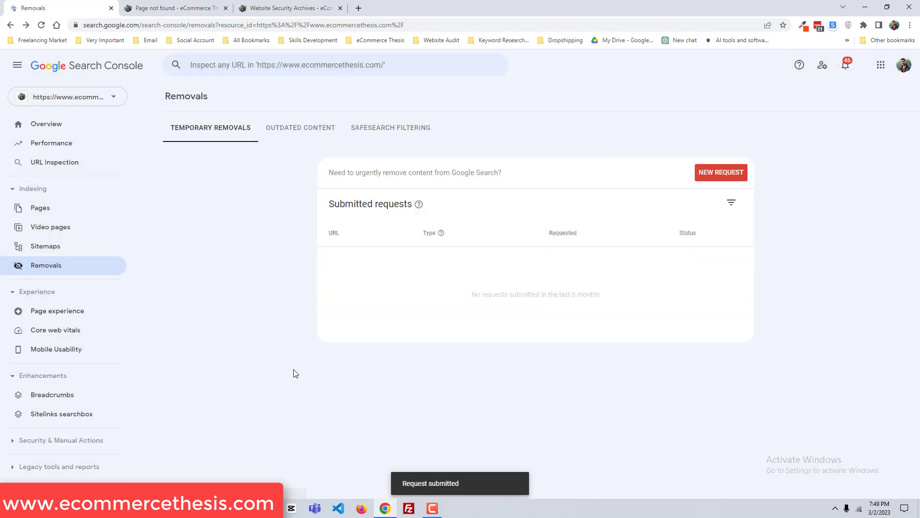
{"action": "left_click", "coordinate": [57, 210]}
{"action": "scroll", "coordinate": [395, 372], "scroll_direction": "down", "scroll_amount": 5}
Copy the tag/drinks URL from Soft 404 and enter it in a new temporary removal request.
{"action": "left_click", "coordinate": [352, 356]}
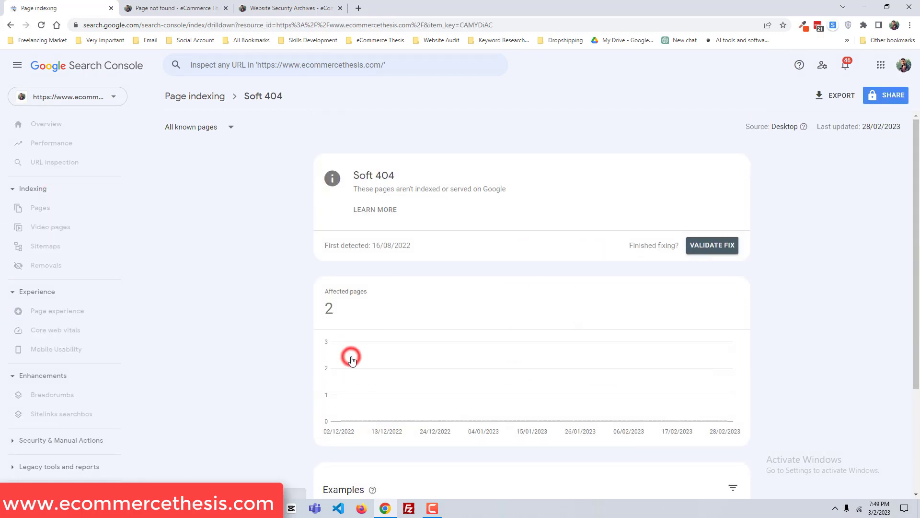
{"action": "scroll", "coordinate": [400, 373], "scroll_direction": "down", "scroll_amount": 3}
{"action": "mouse_move", "coordinate": [503, 429]}
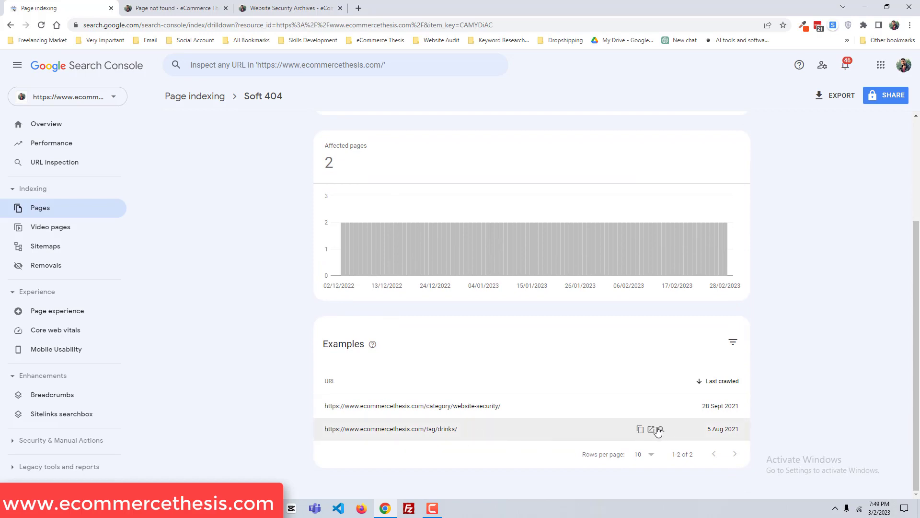
{"action": "left_click", "coordinate": [641, 430]}
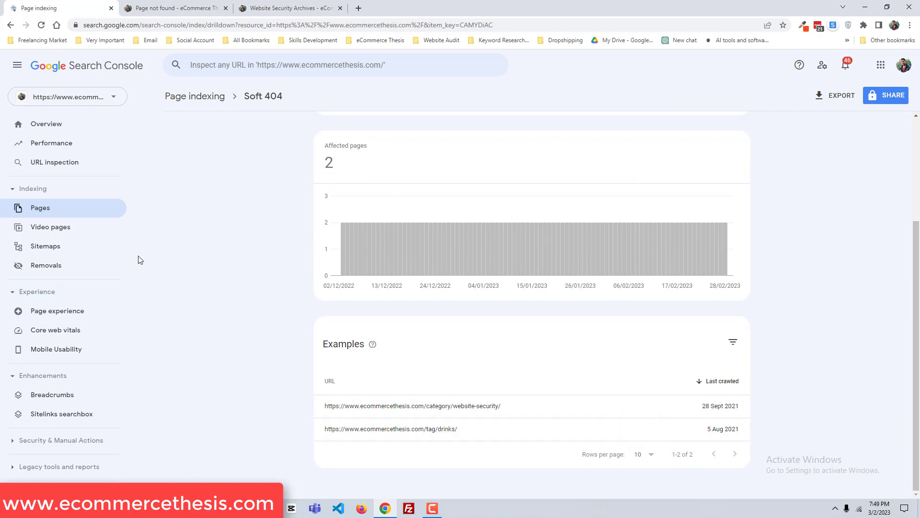
{"action": "left_click", "coordinate": [68, 267]}
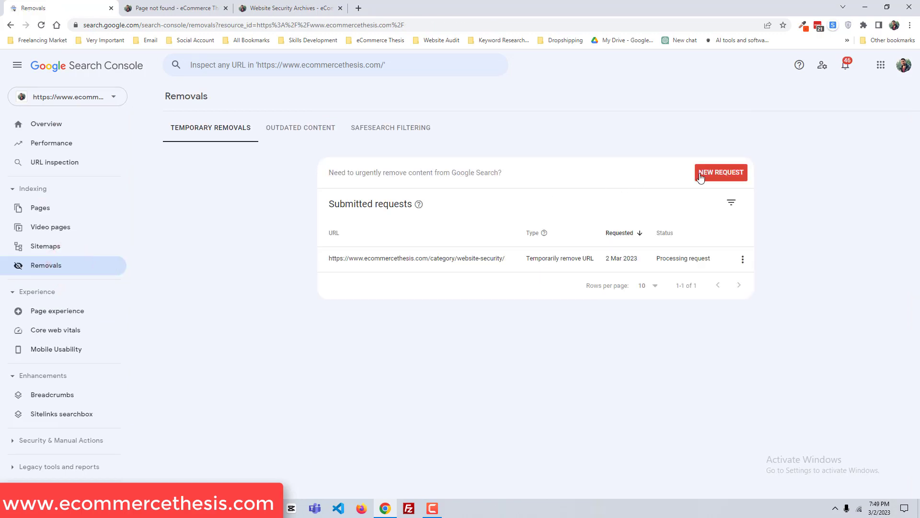
{"action": "left_click", "coordinate": [424, 277]}
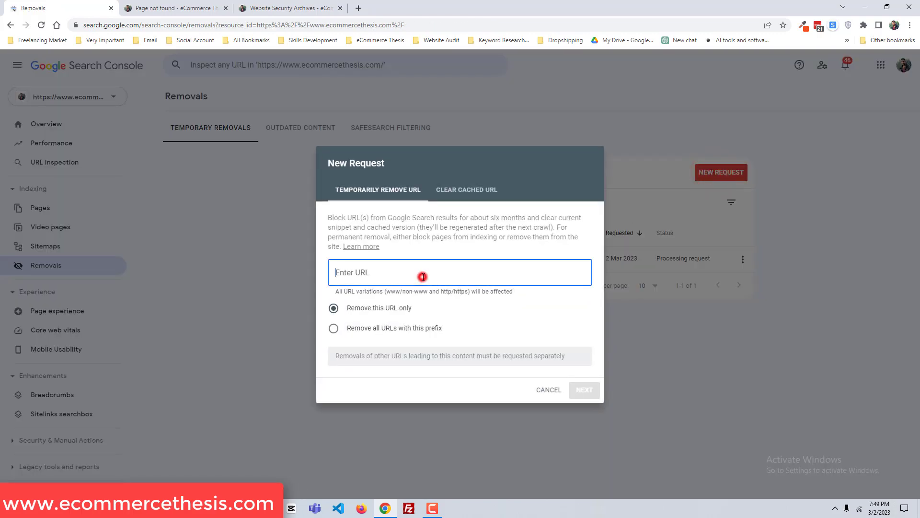
{"action": "key", "text": "ctrl+v"}
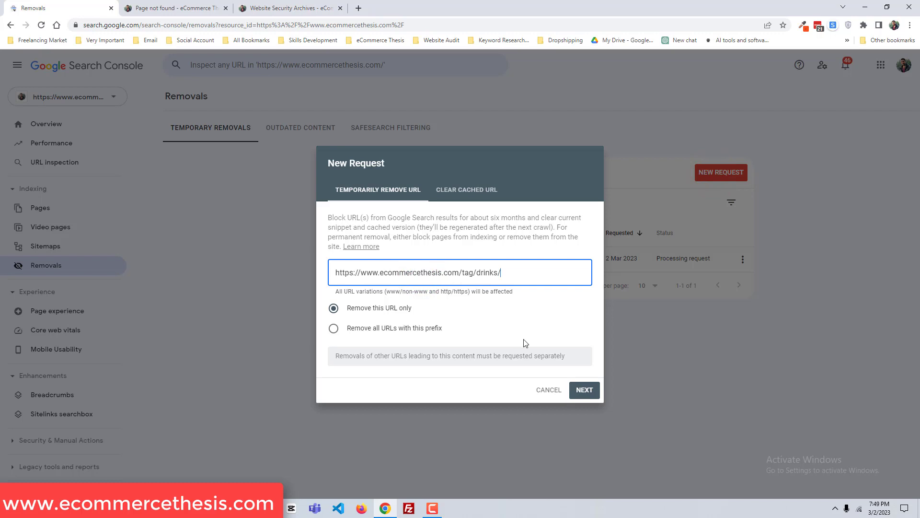
{"action": "left_click", "coordinate": [583, 392]}
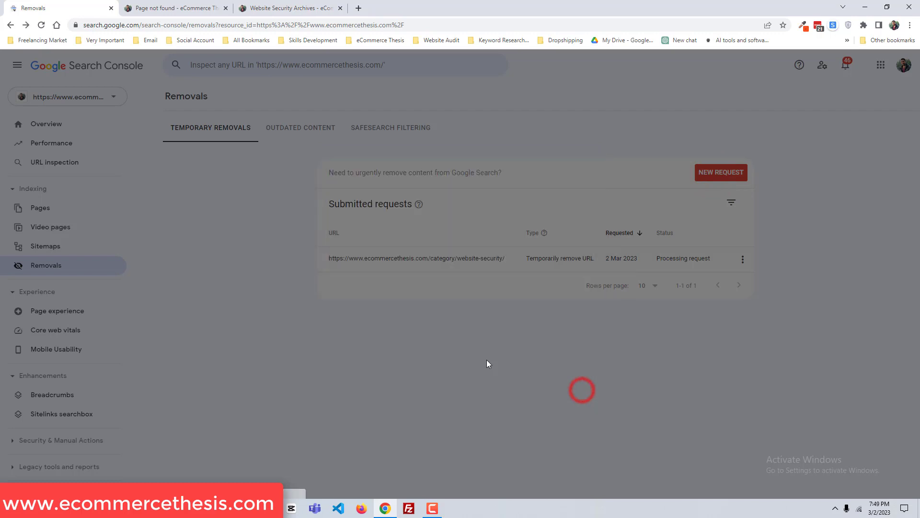
Submit the tag/drinks removal request, leaving both requests processing, and go to Overview.
{"action": "left_click", "coordinate": [564, 330]}
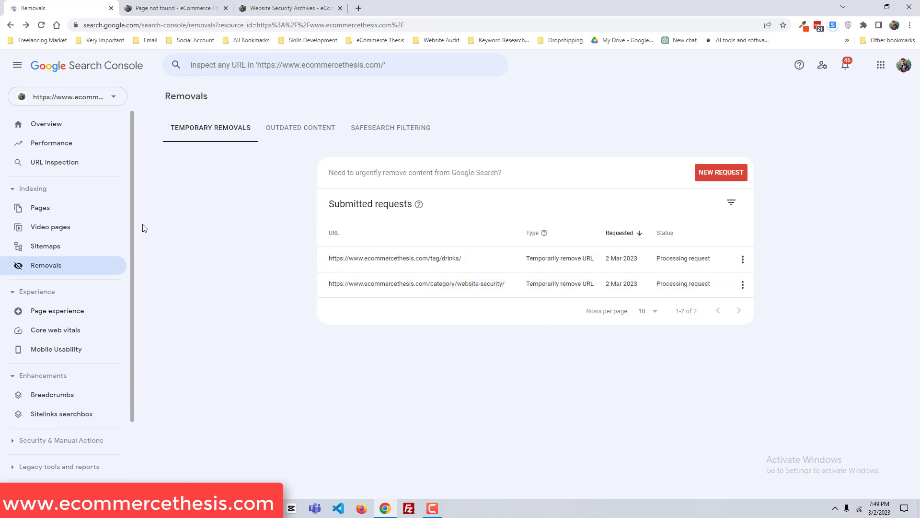
{"action": "left_click", "coordinate": [62, 128]}
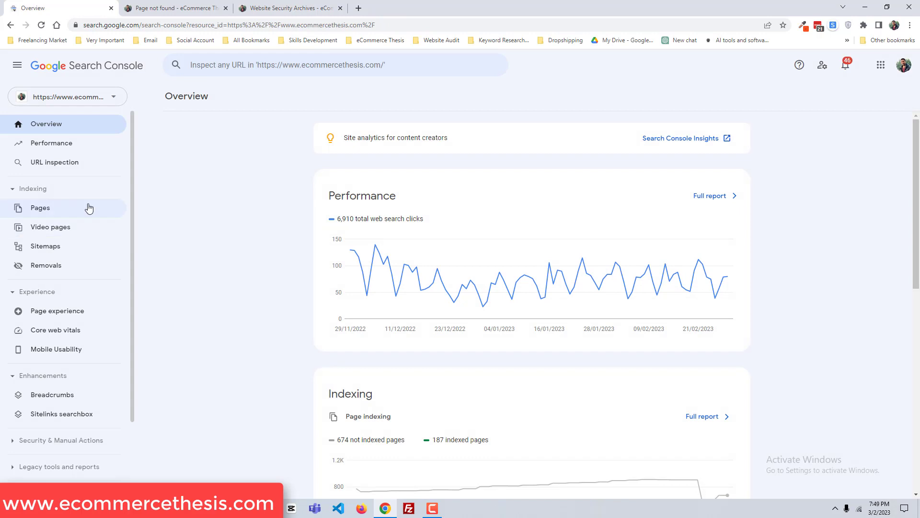